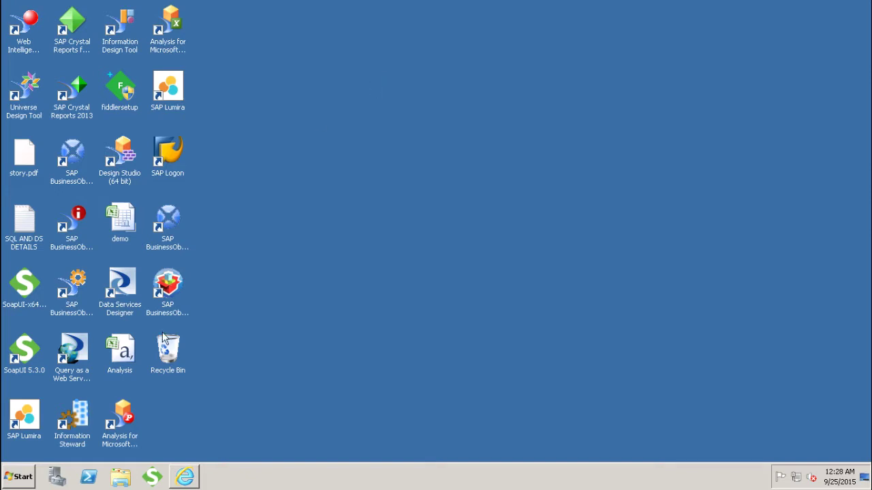
Return to Report 1's 2004 Sales revenue table, select the $525,904 cell and show the Analysis tools.
click(185, 476)
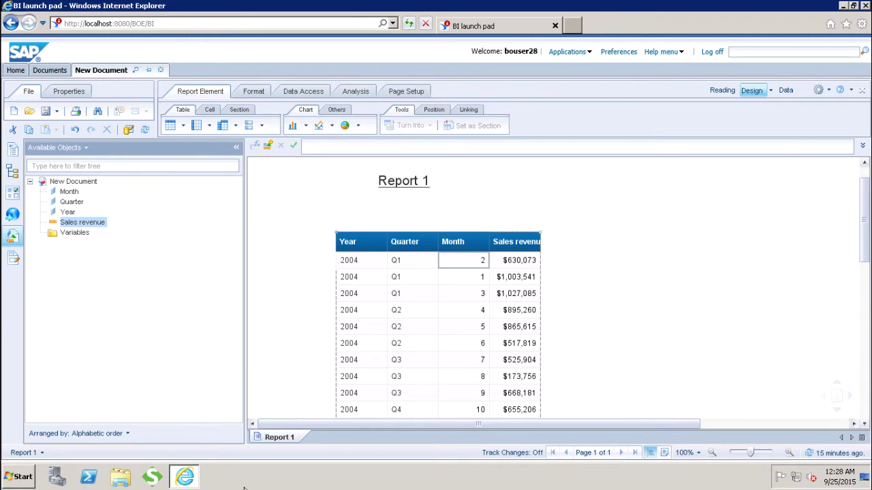
click(522, 266)
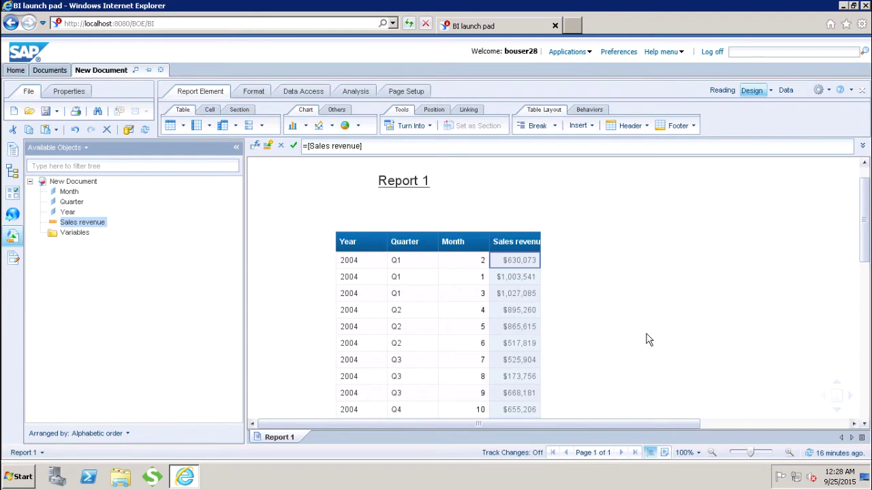
click(511, 368)
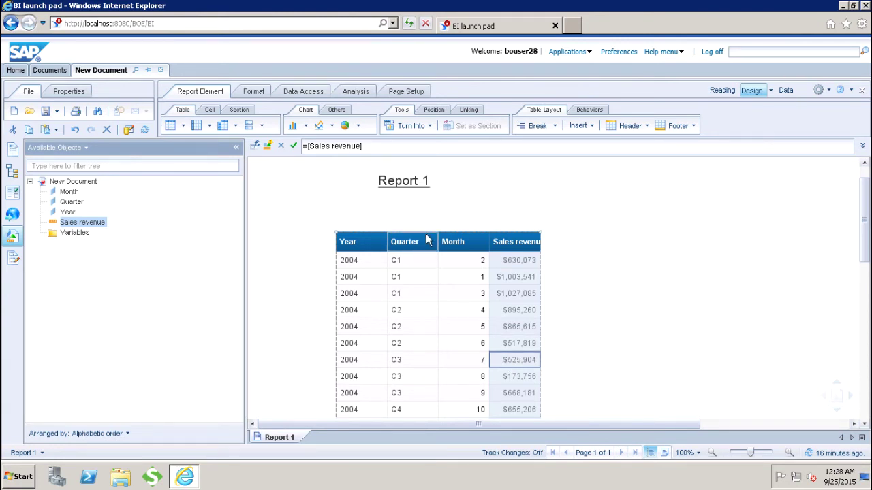
click(354, 91)
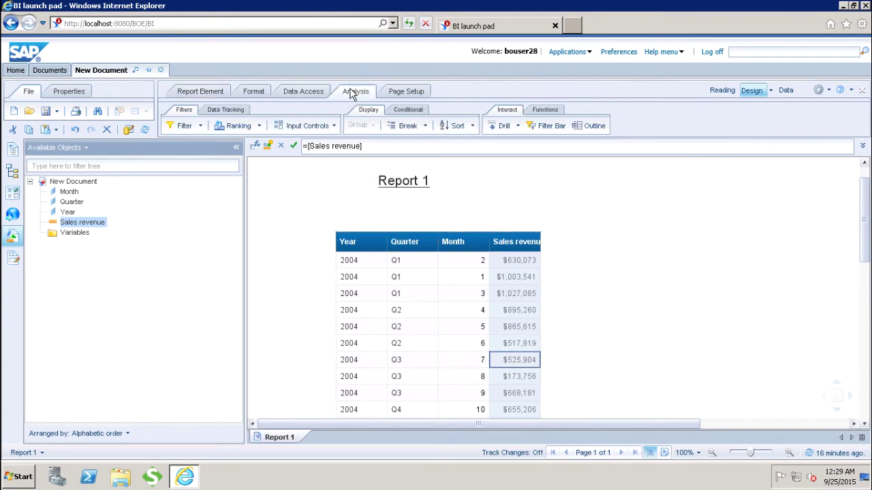
Create a new conditional formatting rule and name it Demo_Rule.
click(403, 113)
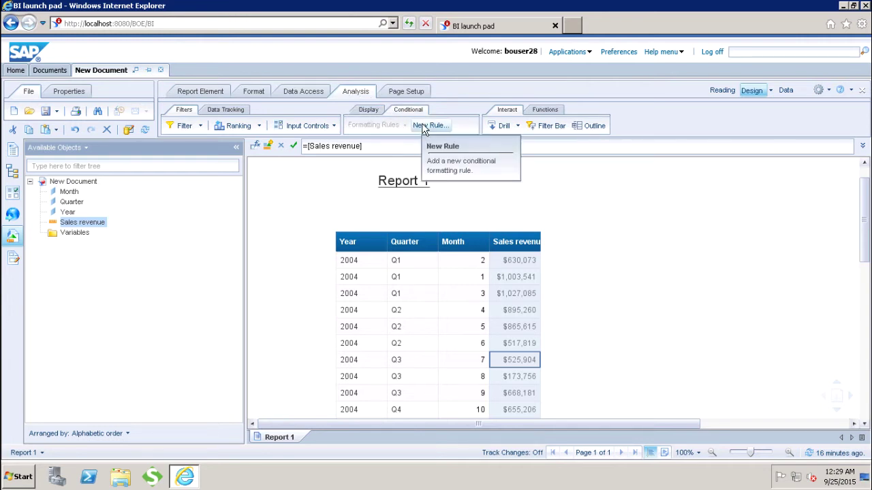
click(424, 126)
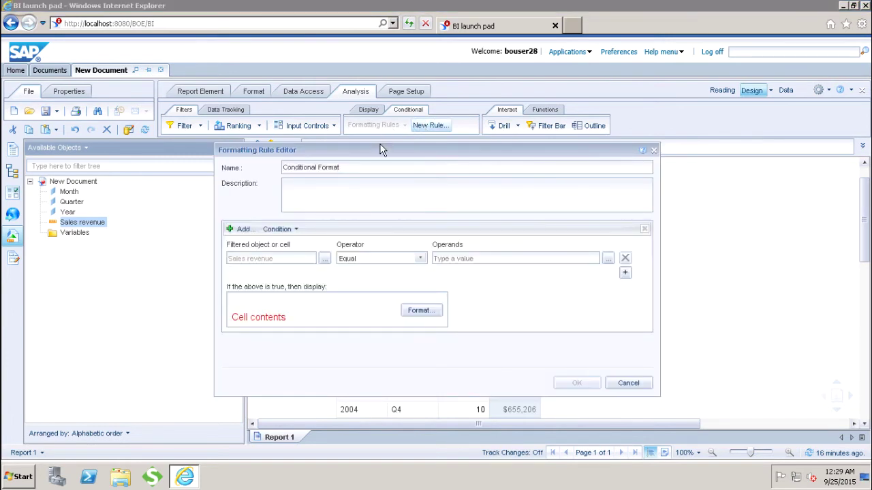
drag(379, 145, 286, 75)
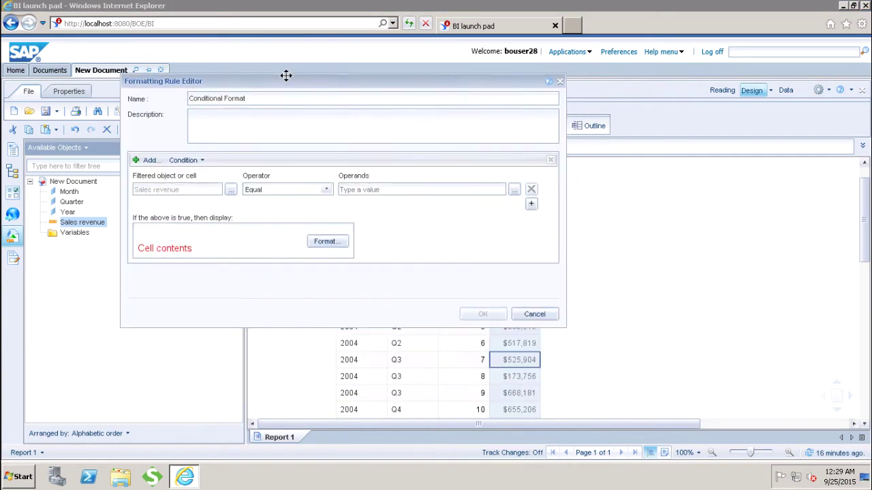
click(260, 100)
key(BackSpace)
key(BackSpace)
key(BackSpace)
key(BackSpace)
key(BackSpace)
key(BackSpace)
key(BackSpace)
key(BackSpace)
key(BackSpace)
key(BackSpace)
key(BackSpace)
key(BackSpace)
key(BackSpace)
key(BackSpace)
key(BackSpace)
key(BackSpace)
key(BackSpace)
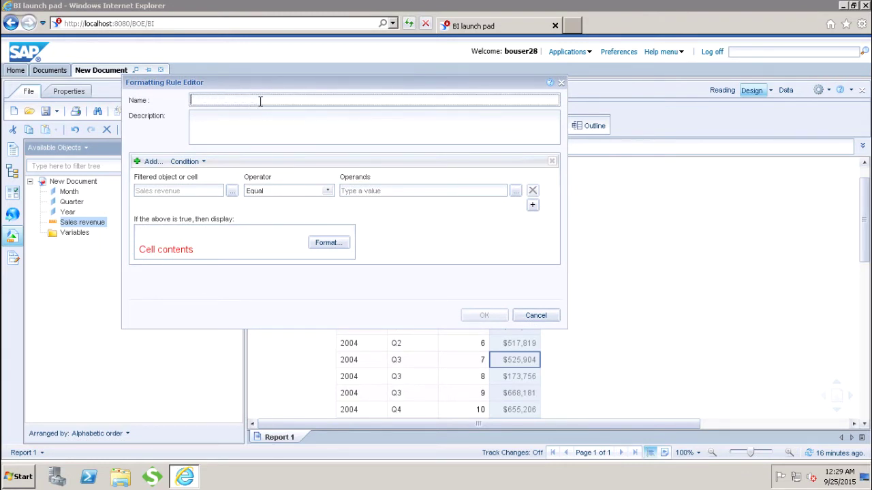
text(Demo_Rule)
Set Demo_Rule's condition to Sales revenue Greater than 525904.
click(232, 192)
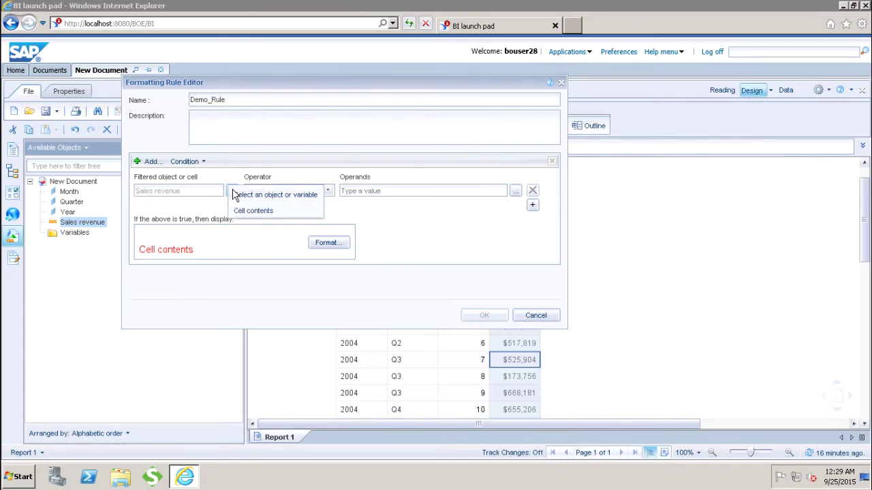
click(184, 192)
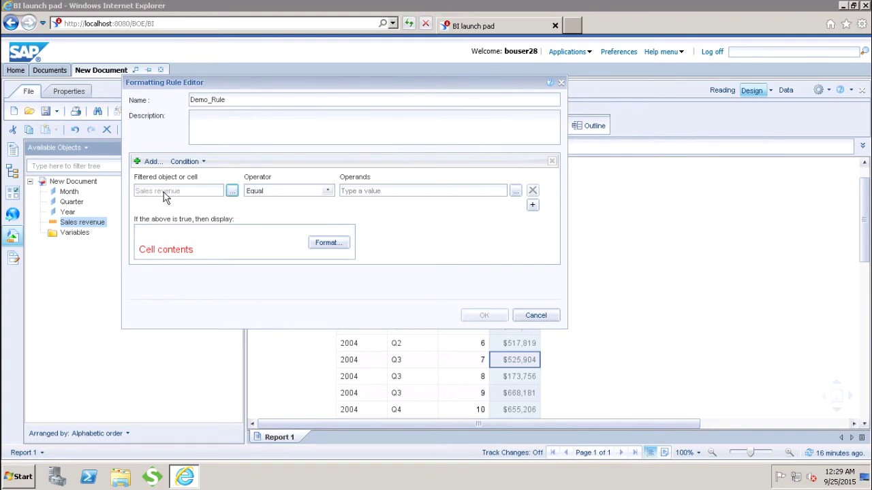
click(328, 191)
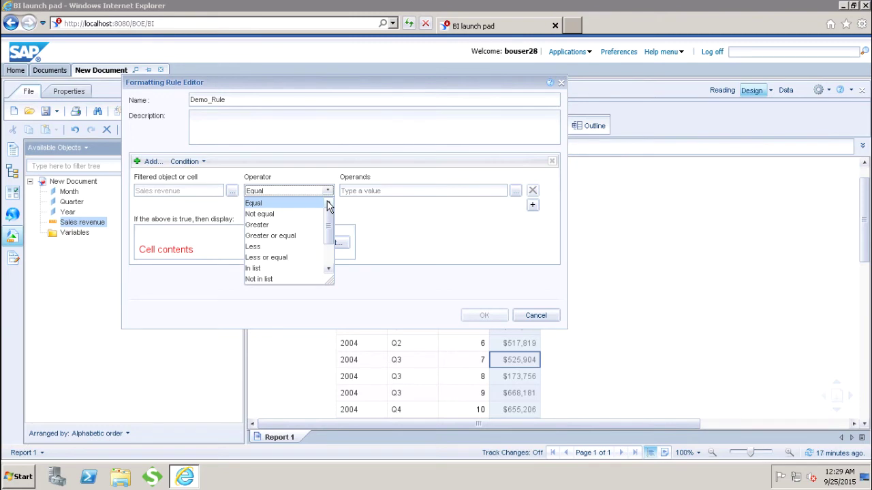
click(287, 227)
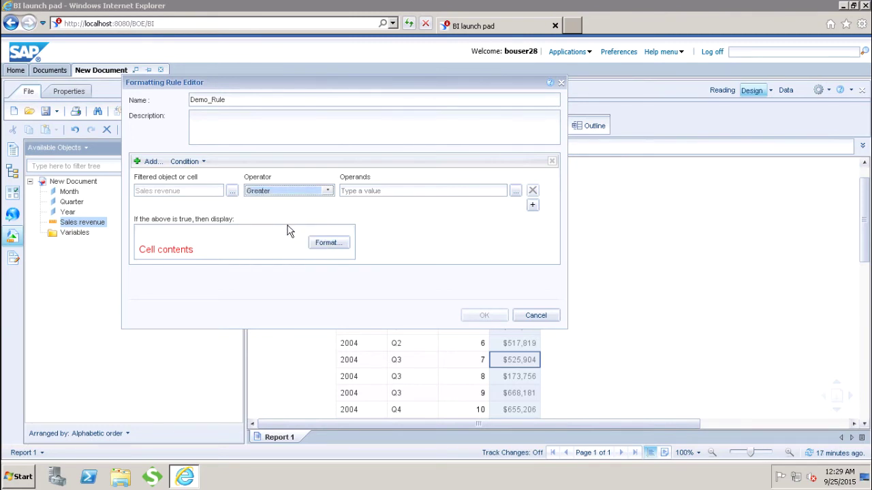
click(373, 192)
text(525)
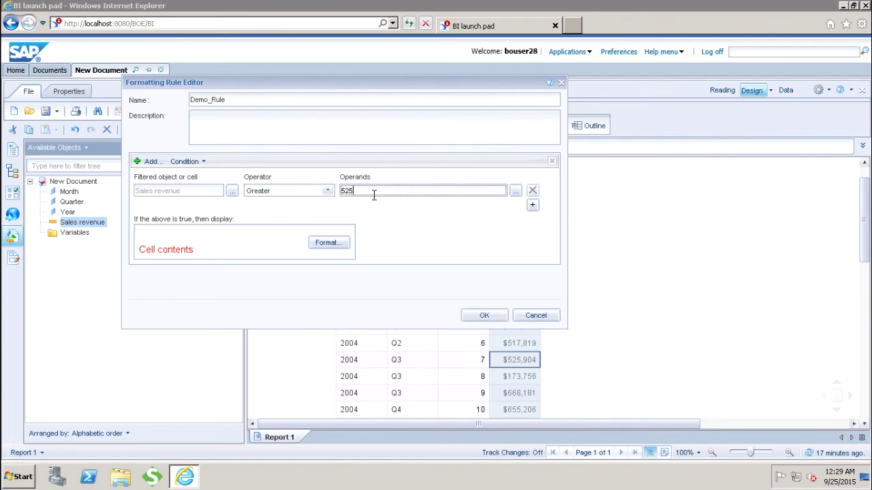
text(904)
Give Demo_Rule a green font colour for matching Sales revenue values.
click(326, 243)
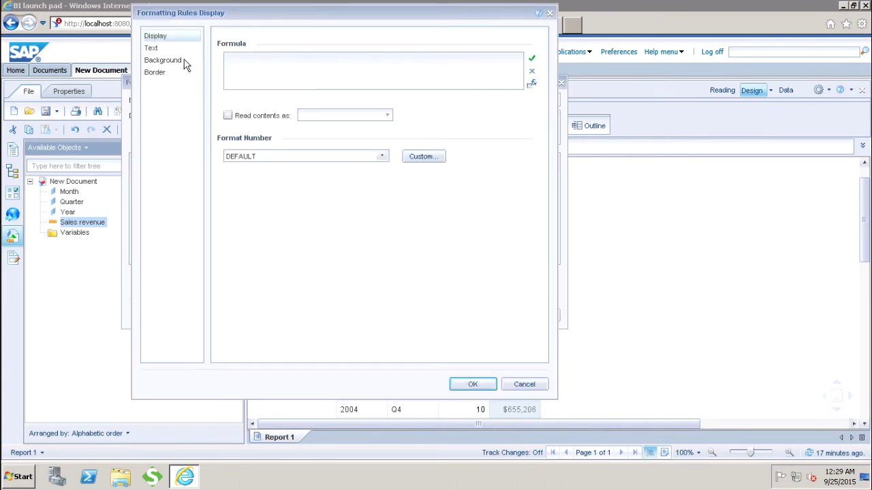
click(159, 62)
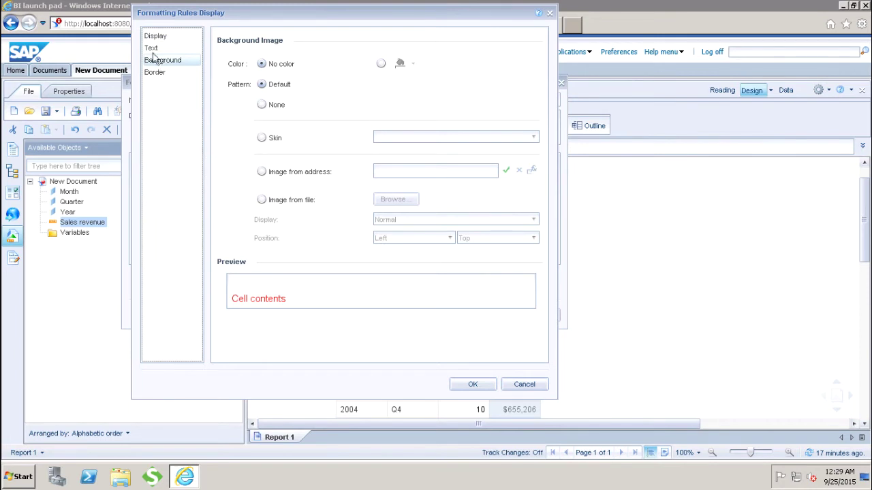
click(151, 50)
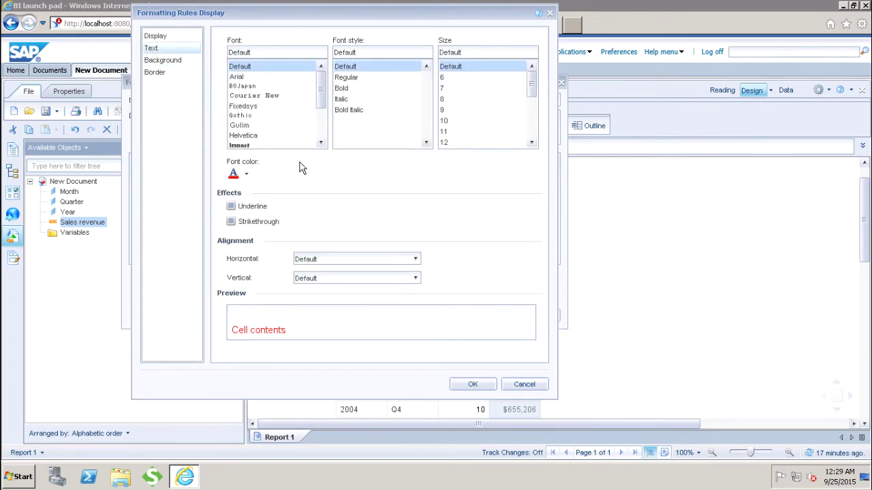
click(244, 175)
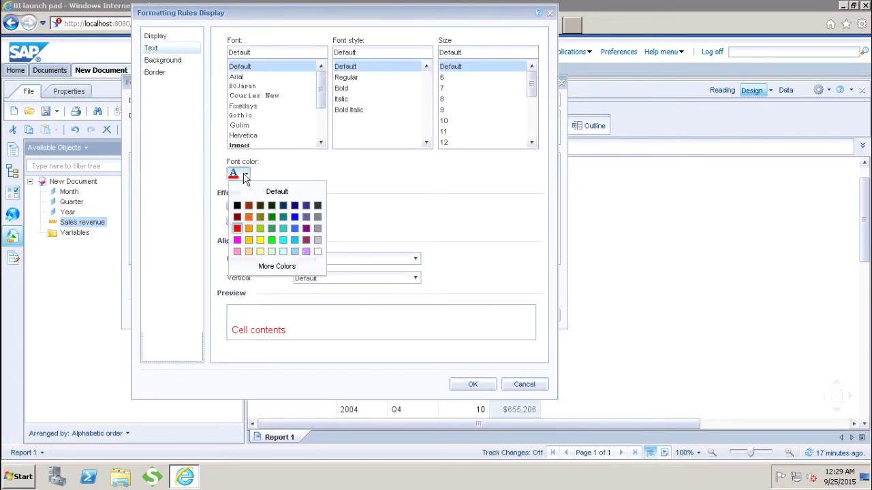
click(271, 217)
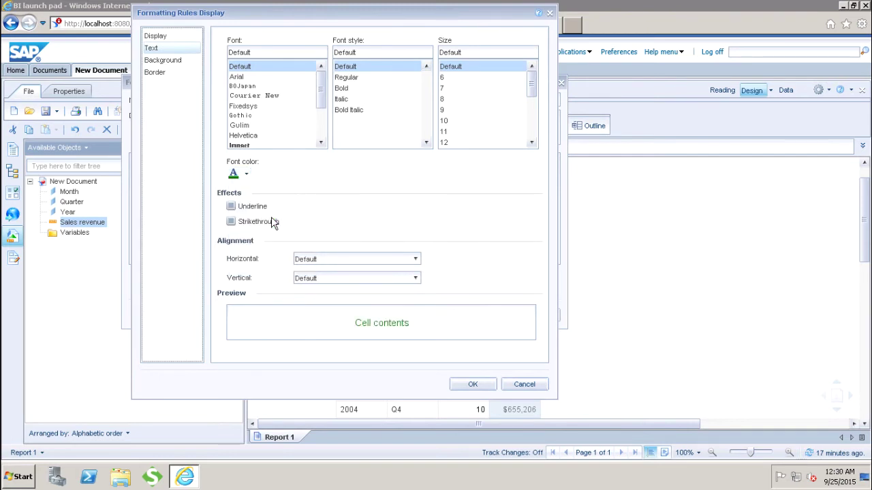
click(482, 385)
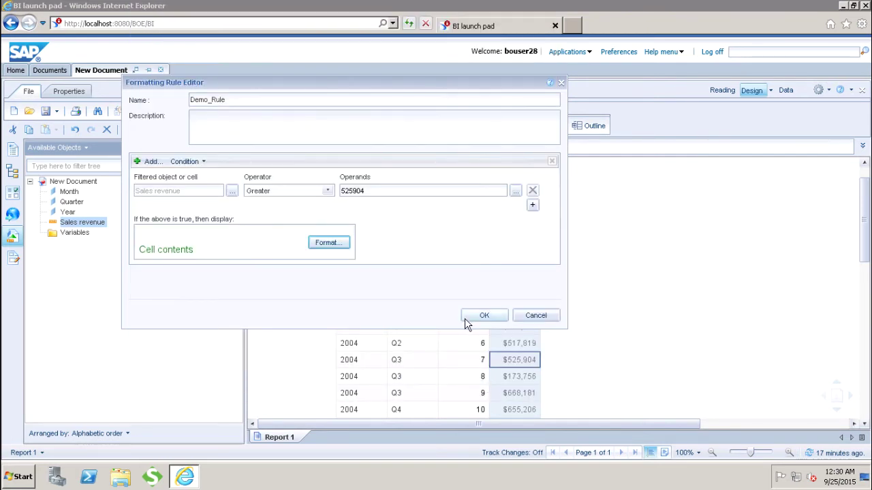
Save Demo_Rule and check that Sales revenue values above 525904 turn green.
click(480, 316)
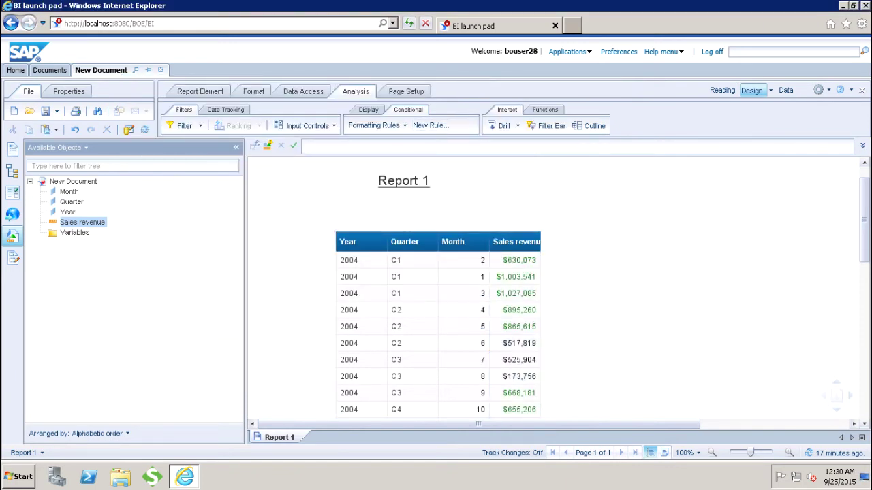
drag(865, 215, 870, 238)
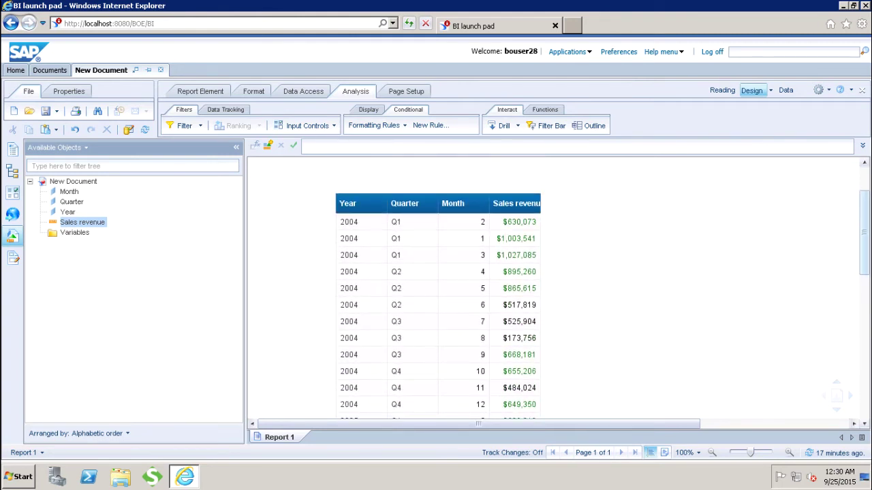
click(513, 228)
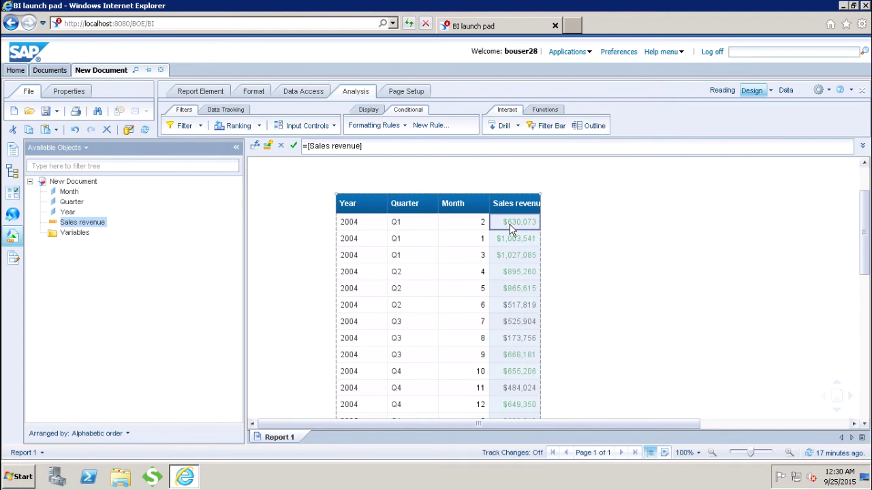
Open Demo_Rule for editing from the Manage Rules list.
click(406, 127)
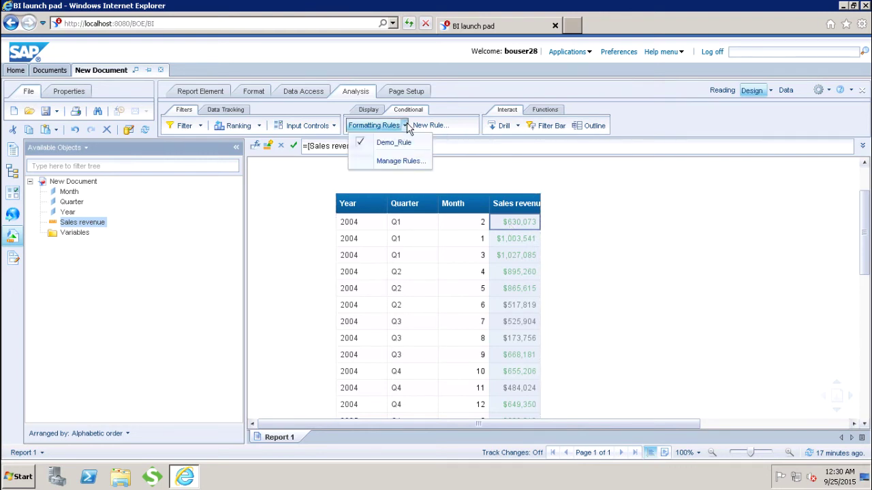
click(395, 165)
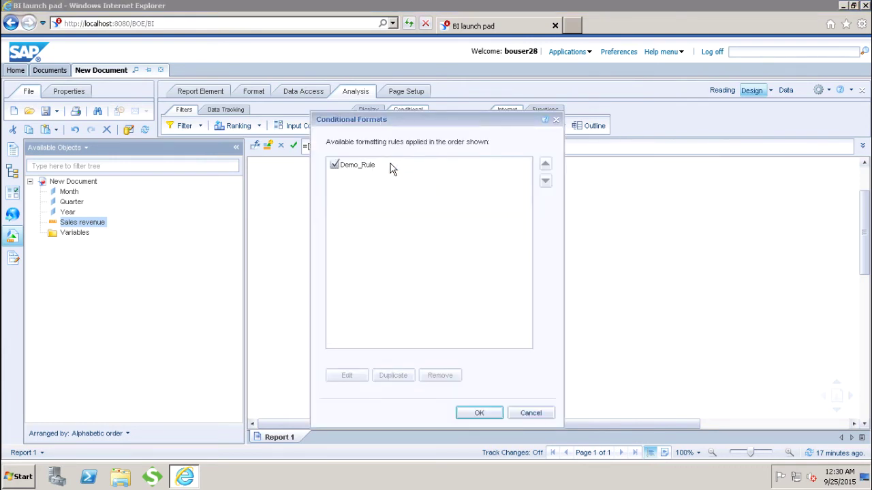
click(361, 170)
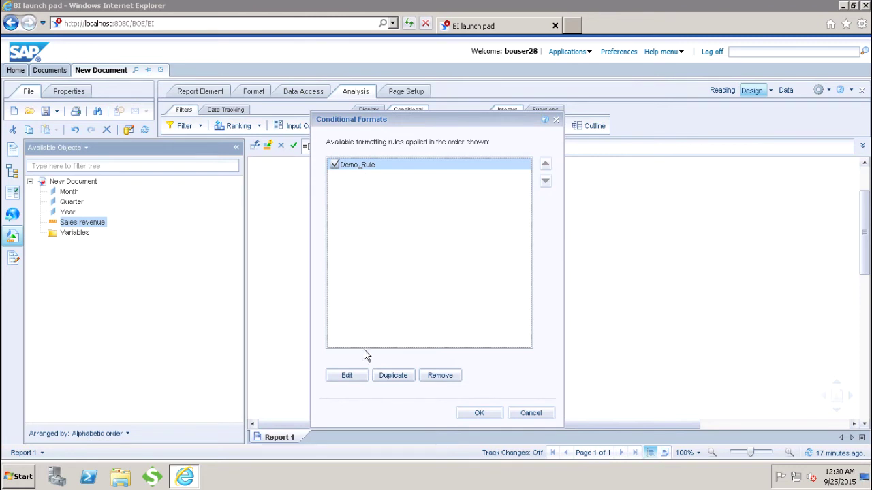
click(348, 376)
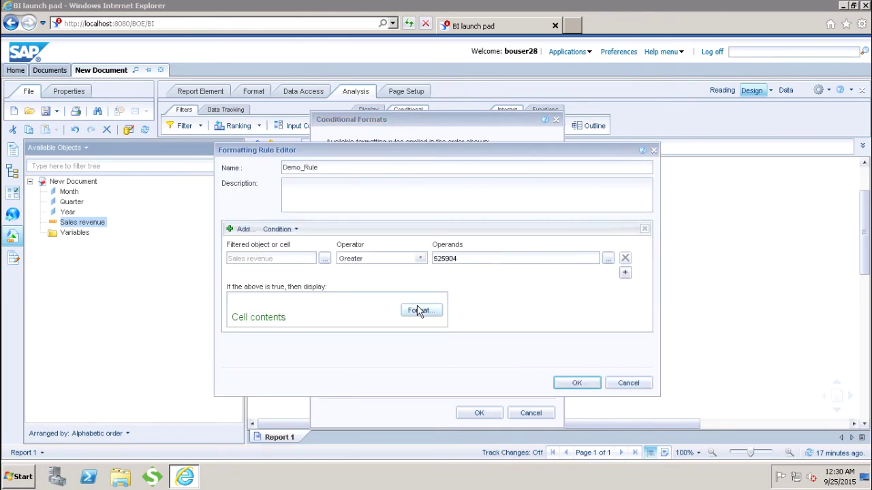
Change Demo_Rule's condition to Sales revenue Less than 525904 and review its format options.
click(421, 260)
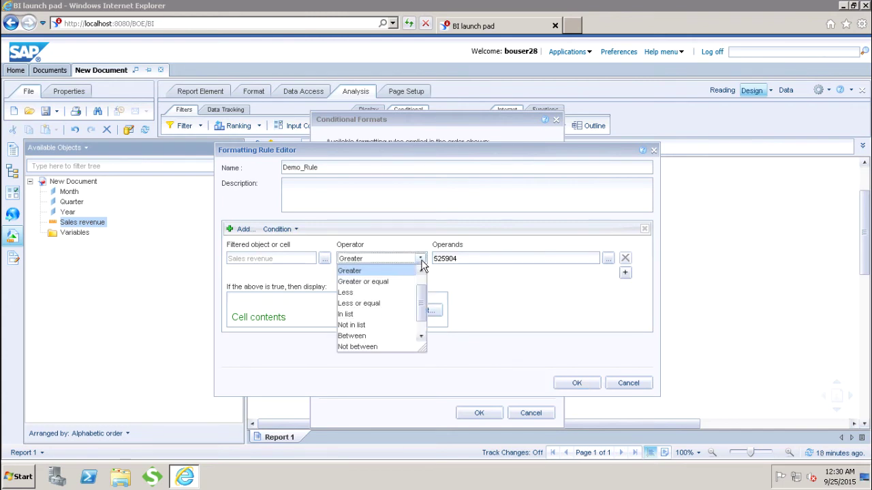
click(373, 294)
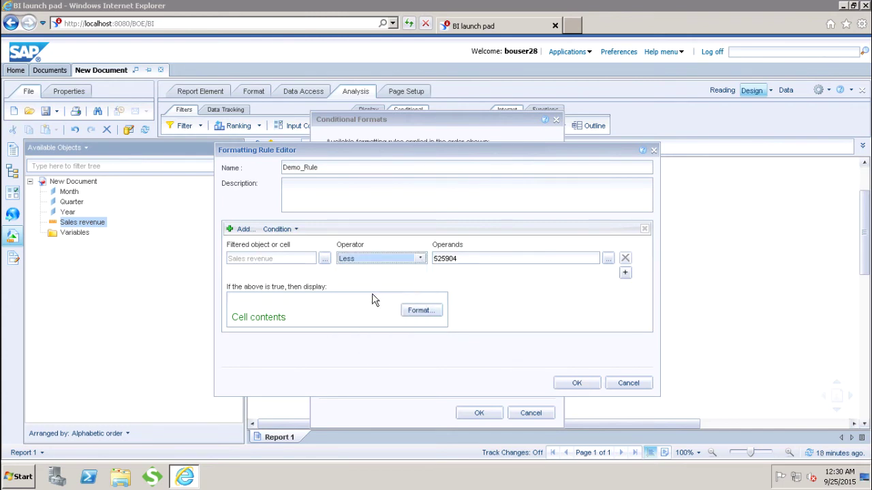
click(420, 312)
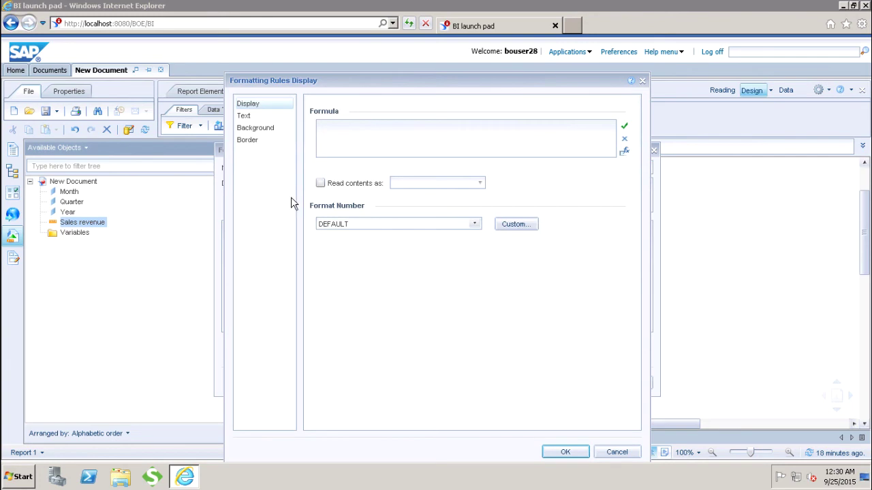
click(243, 117)
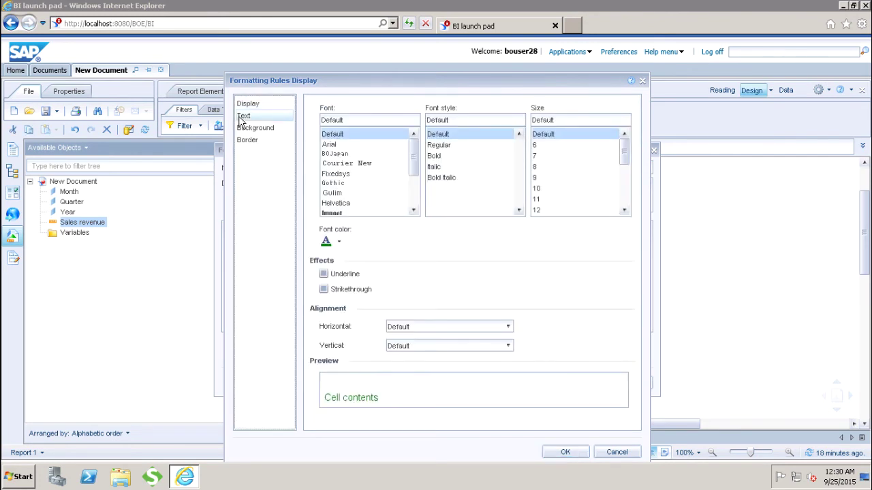
click(248, 107)
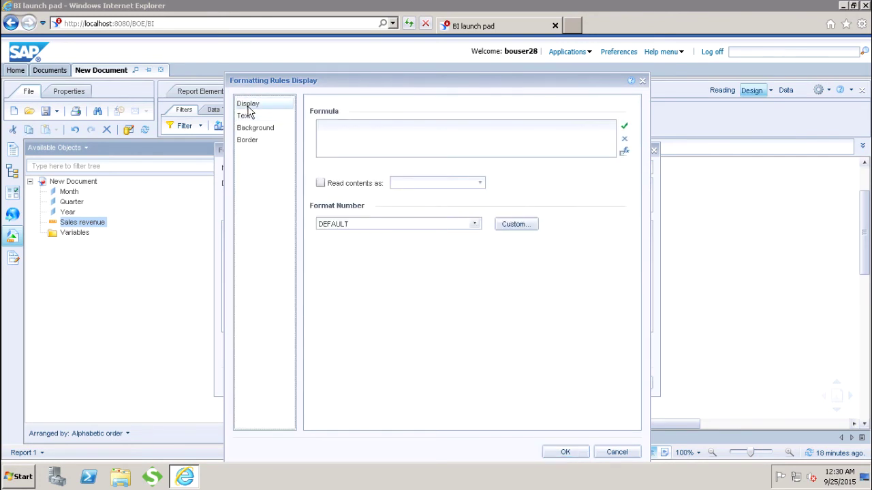
click(246, 117)
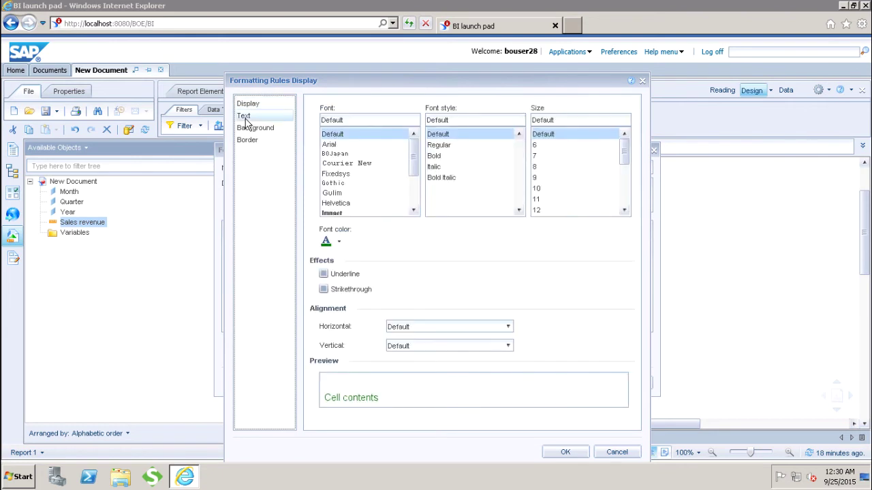
click(255, 129)
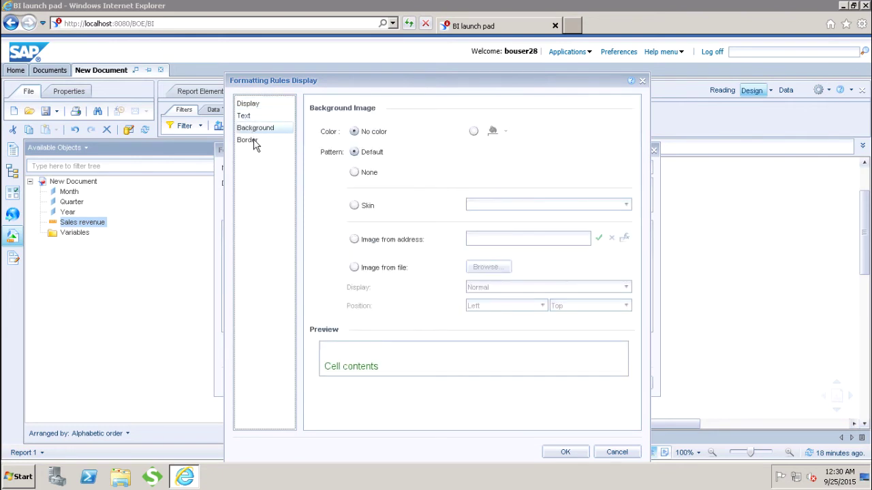
click(253, 143)
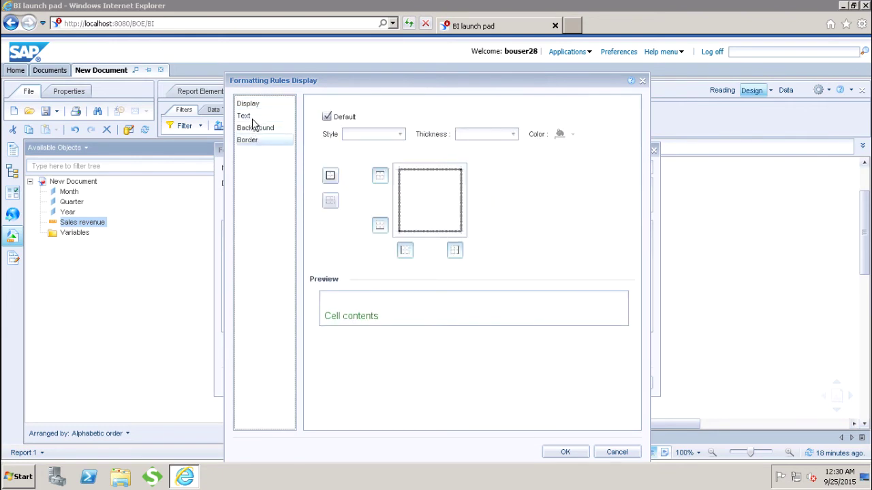
click(254, 130)
click(245, 121)
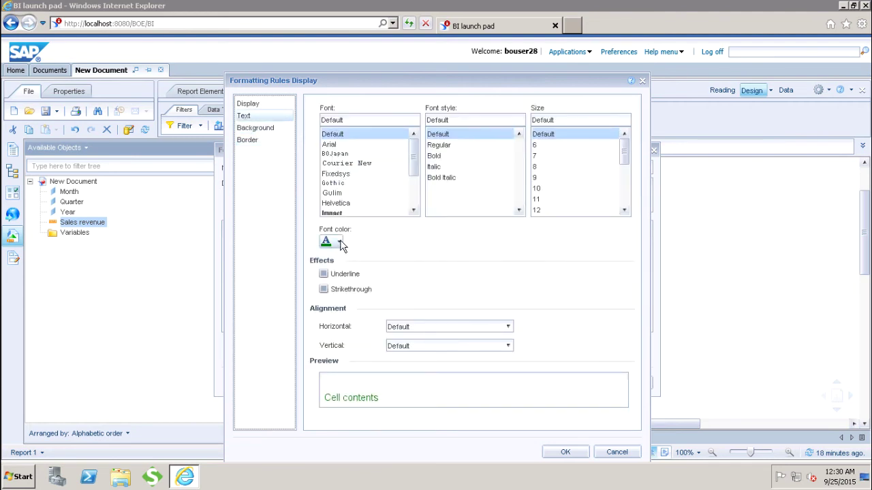
Set the matching values' font colour to red and save Demo_Rule to the report.
click(340, 242)
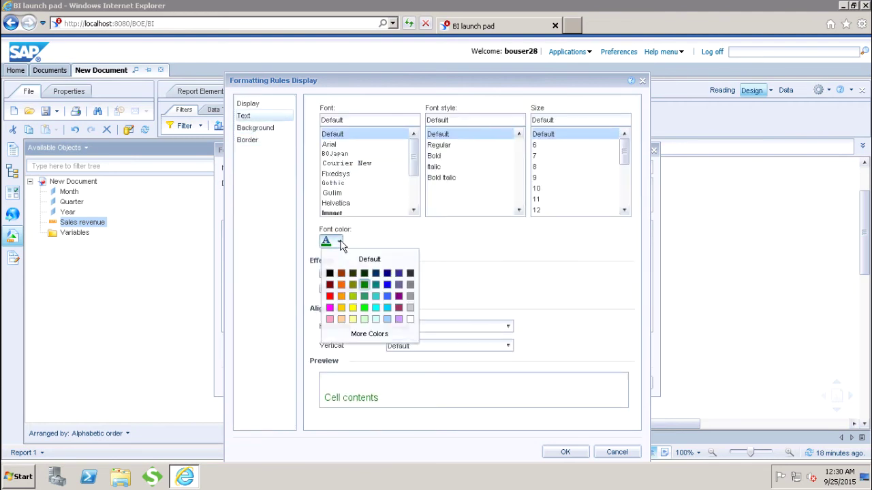
click(330, 295)
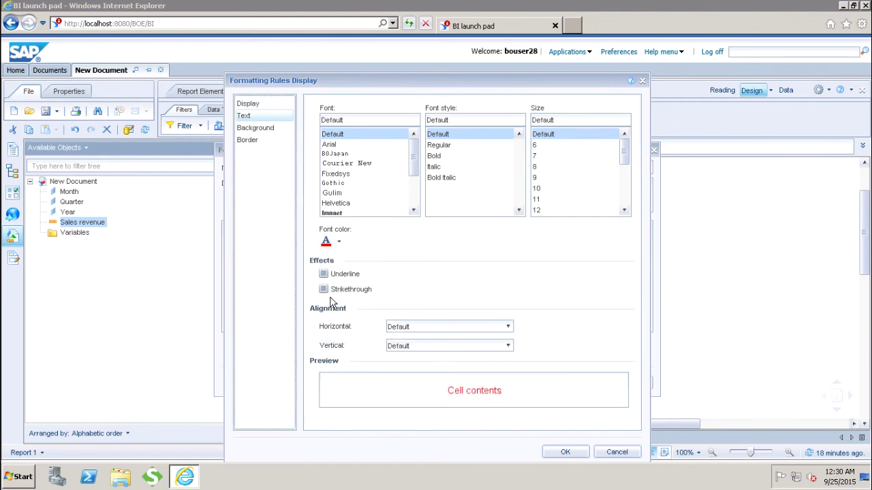
click(564, 454)
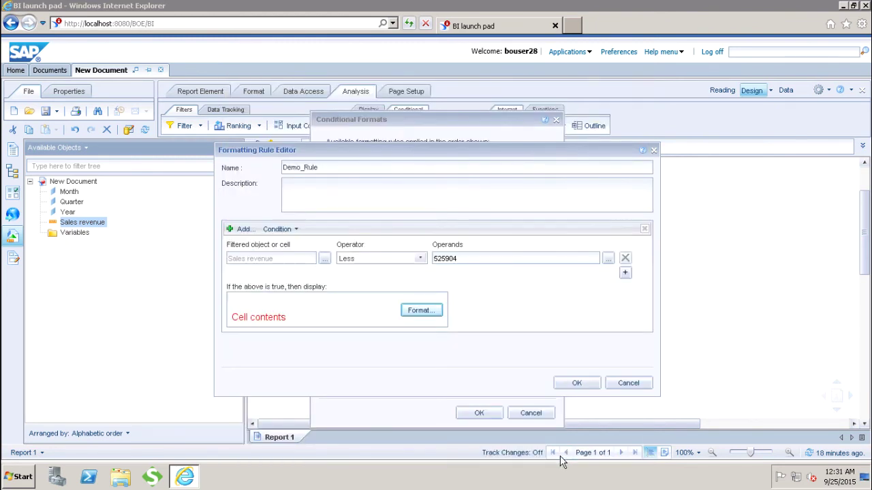
click(574, 384)
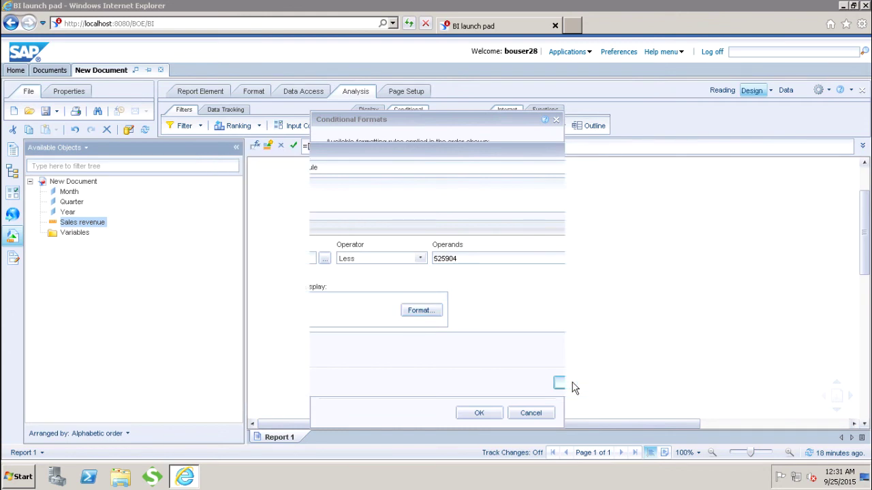
click(479, 414)
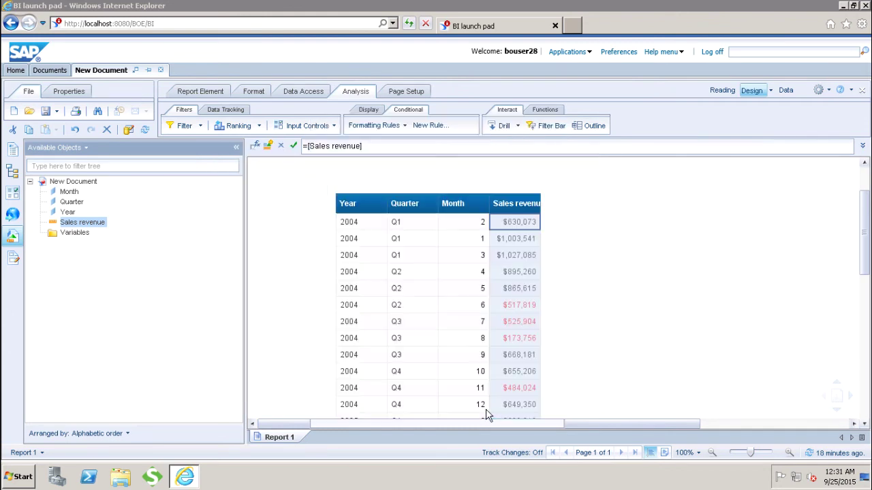
Select the Sales revenue column and list its formatting rules, with Demo_Rule enabled.
click(667, 313)
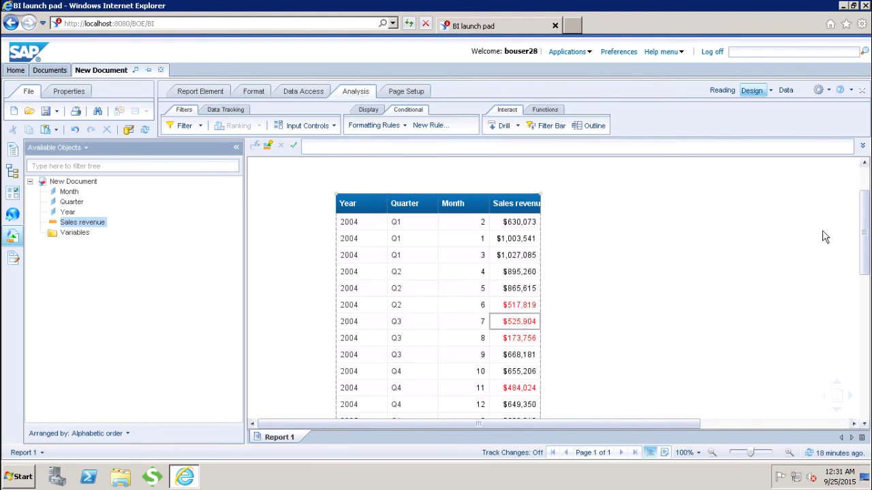
scroll(867, 231, down, 2)
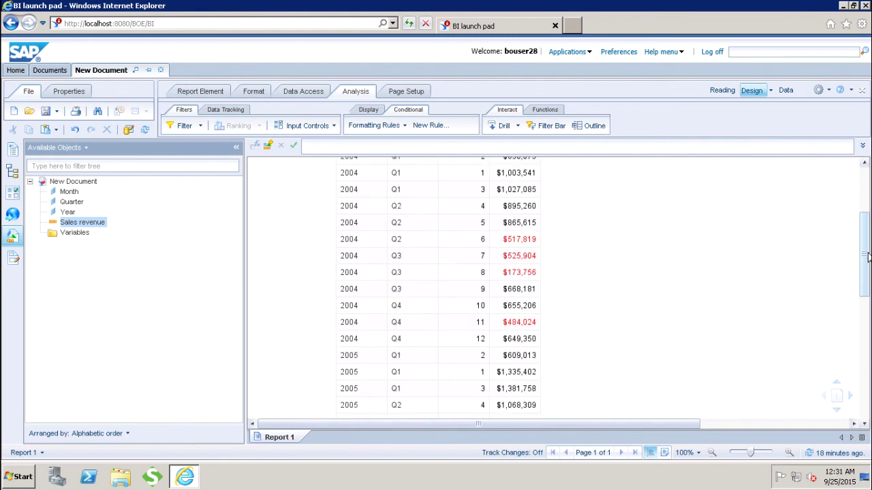
scroll(501, 205, up, 1)
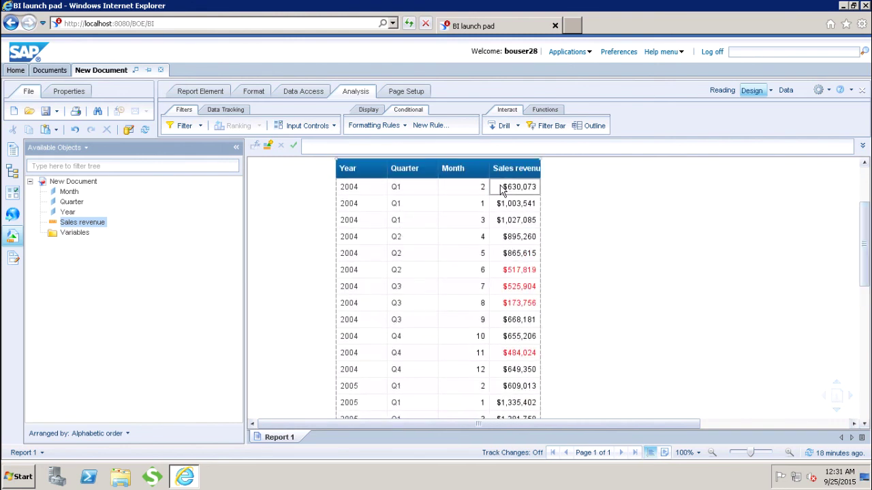
click(501, 188)
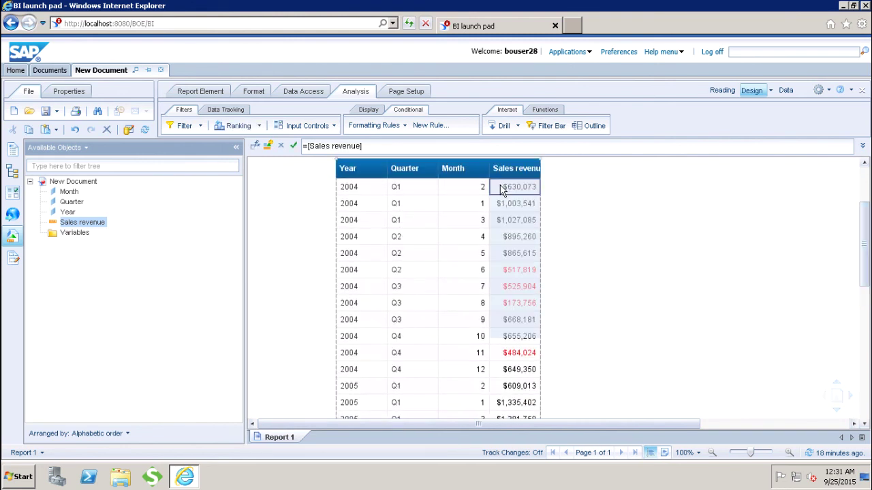
click(404, 125)
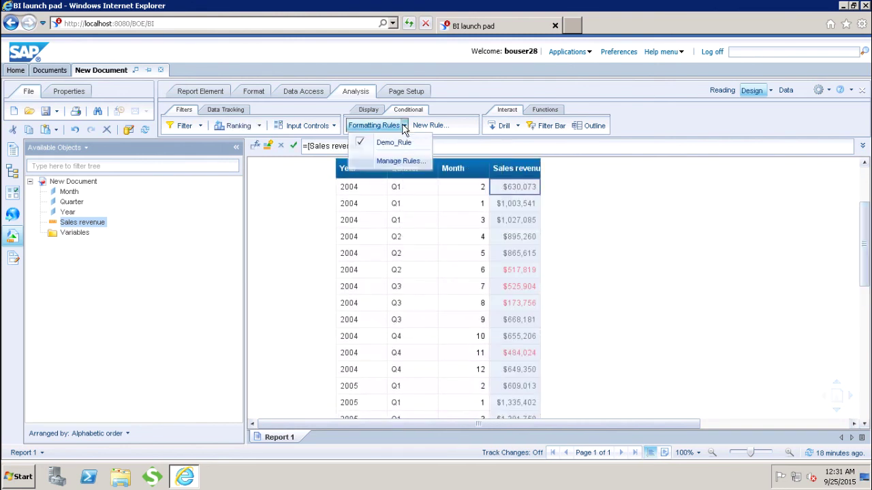
Uncheck Demo_Rule so values turn black, then remove it via Manage Rules.
click(362, 143)
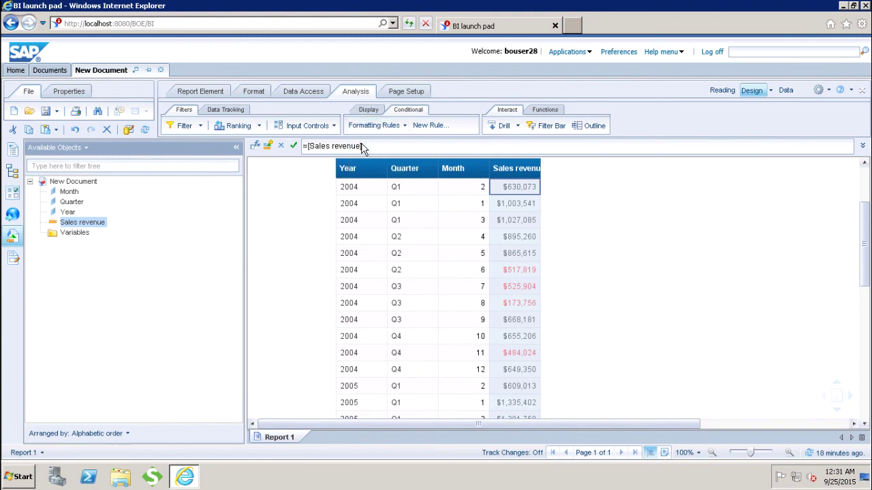
click(640, 220)
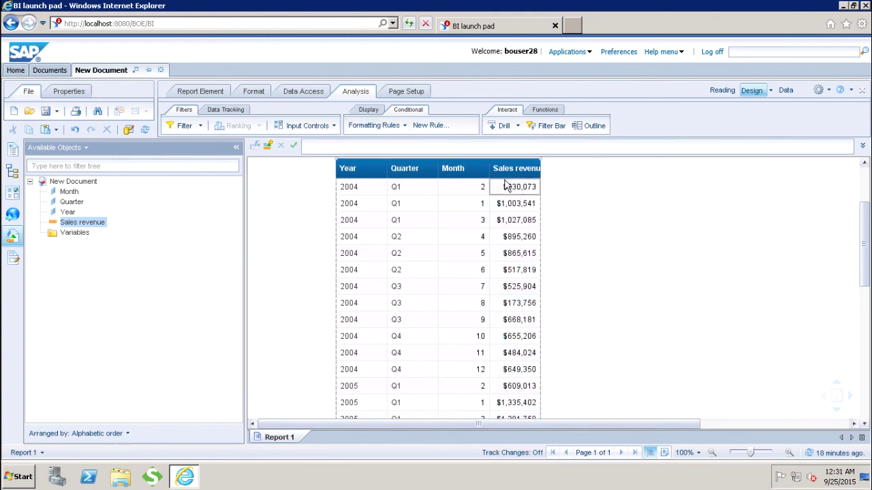
click(405, 127)
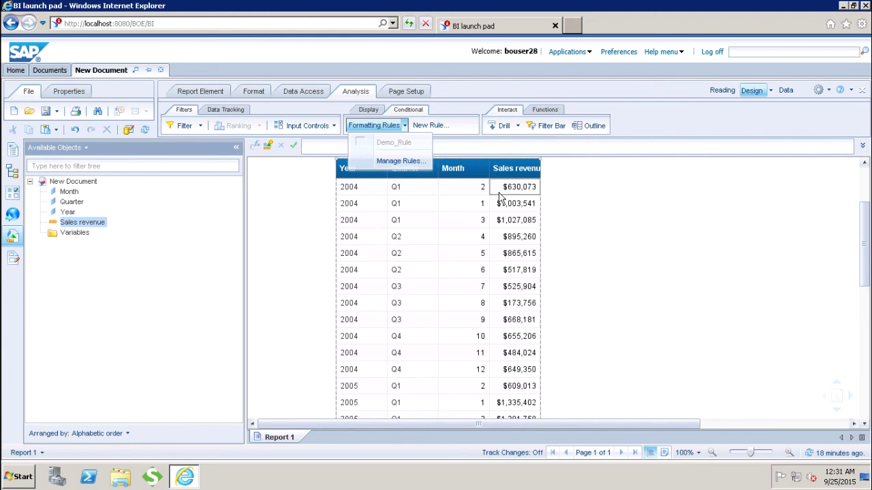
click(404, 162)
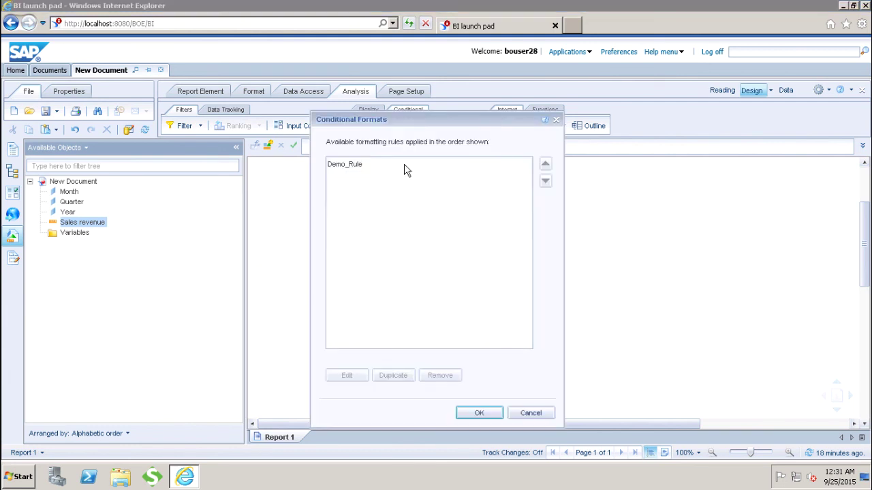
click(405, 167)
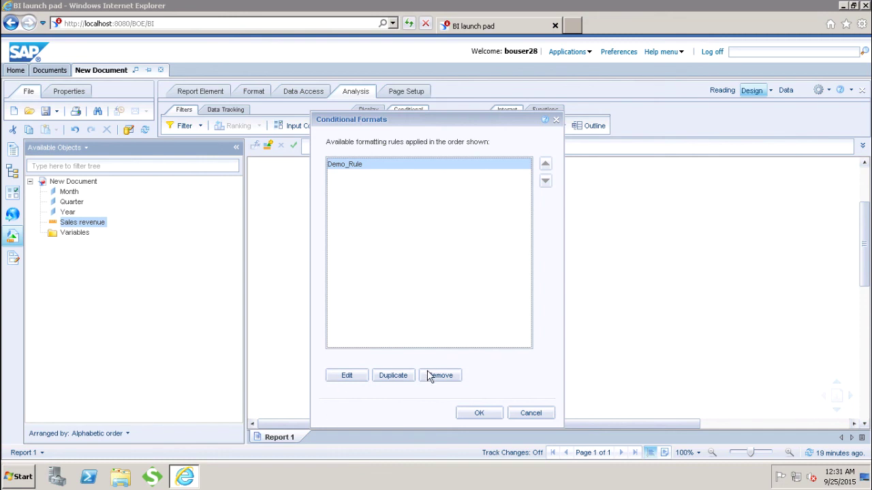
click(477, 413)
click(696, 295)
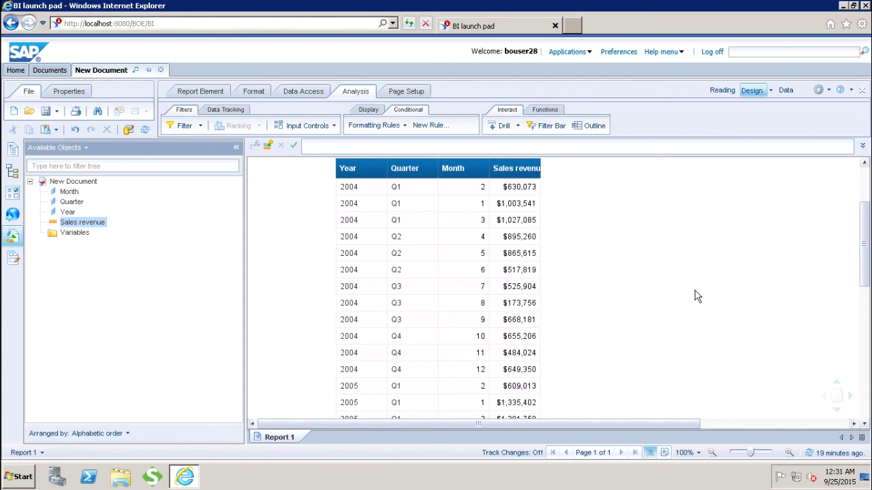